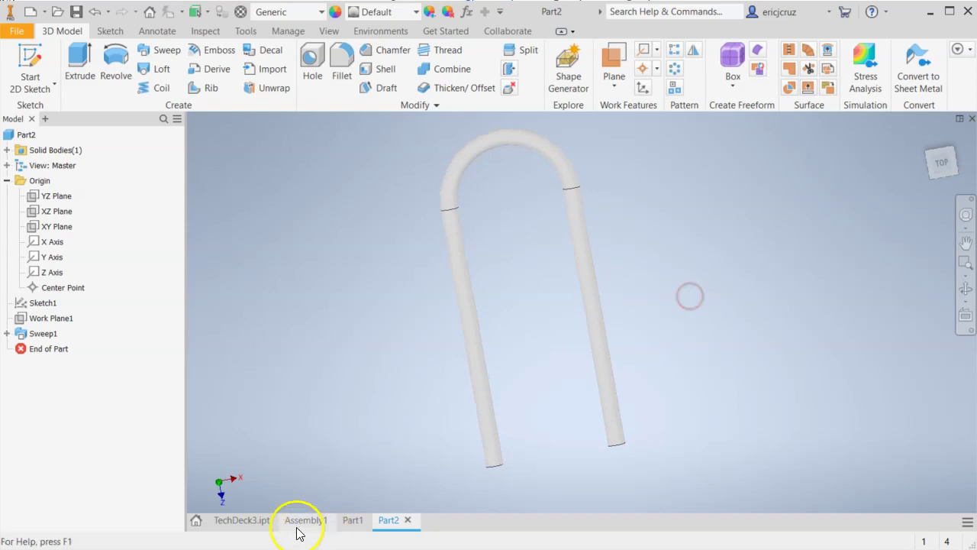
Create a new part document
{"action": "middle_click_drag", "start_coordinate": [653, 410], "coordinate": [600, 405], "text": "shift"}
{"action": "left_click", "coordinate": [400, 521]}
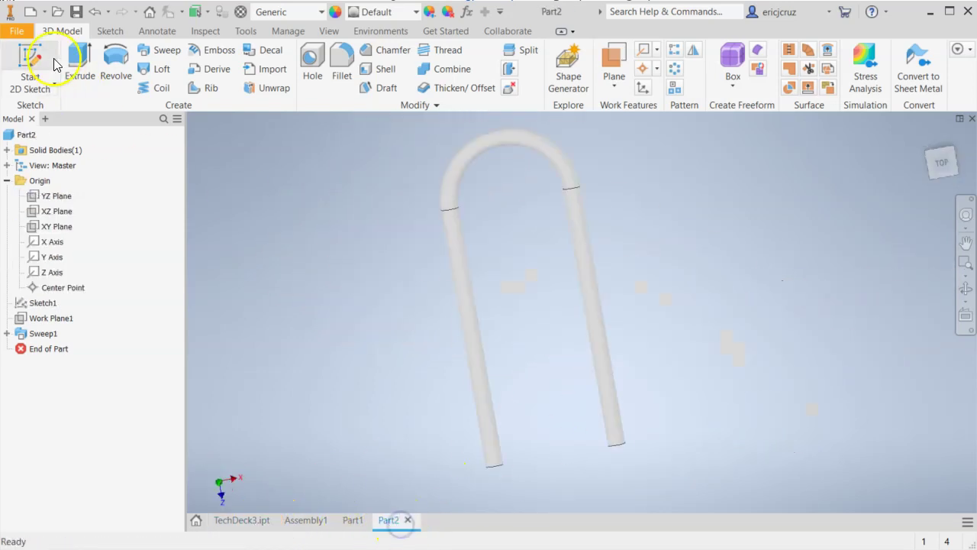
{"action": "left_click", "coordinate": [45, 16]}
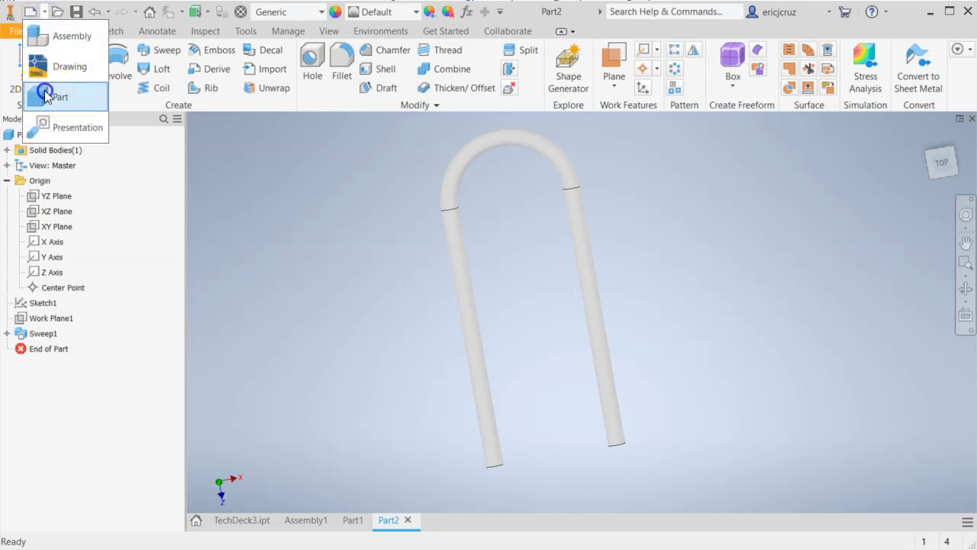
{"action": "left_click", "coordinate": [46, 97]}
Set the new part's length unit to millimeter in the document settings
{"action": "left_click", "coordinate": [246, 31]}
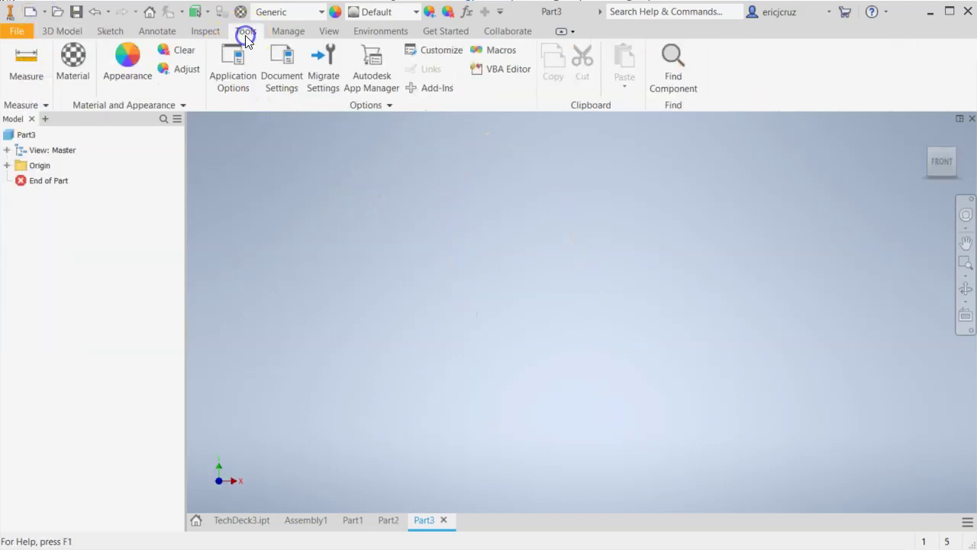
{"action": "left_click", "coordinate": [284, 71]}
{"action": "left_click", "coordinate": [150, 62]}
{"action": "left_click", "coordinate": [168, 115]}
{"action": "left_click", "coordinate": [170, 156]}
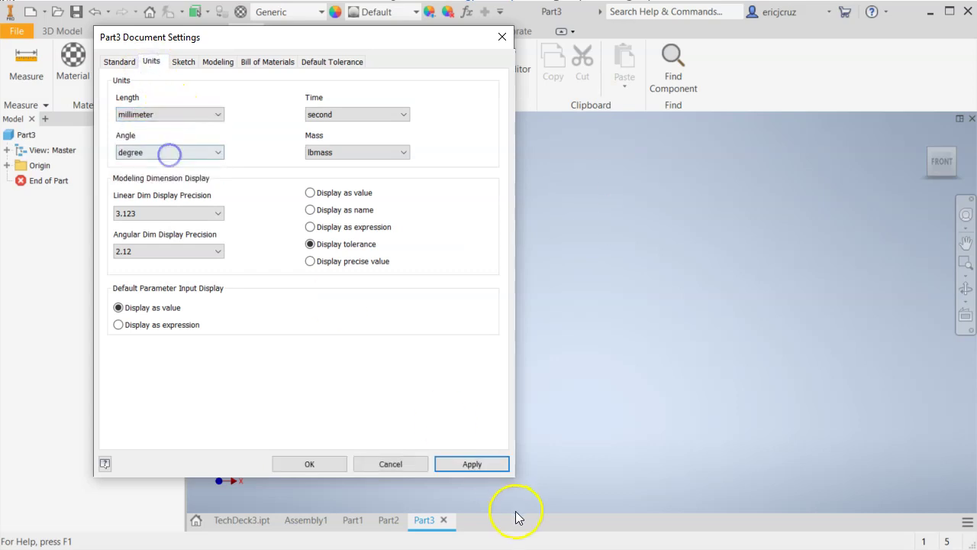
{"action": "left_click", "coordinate": [341, 467]}
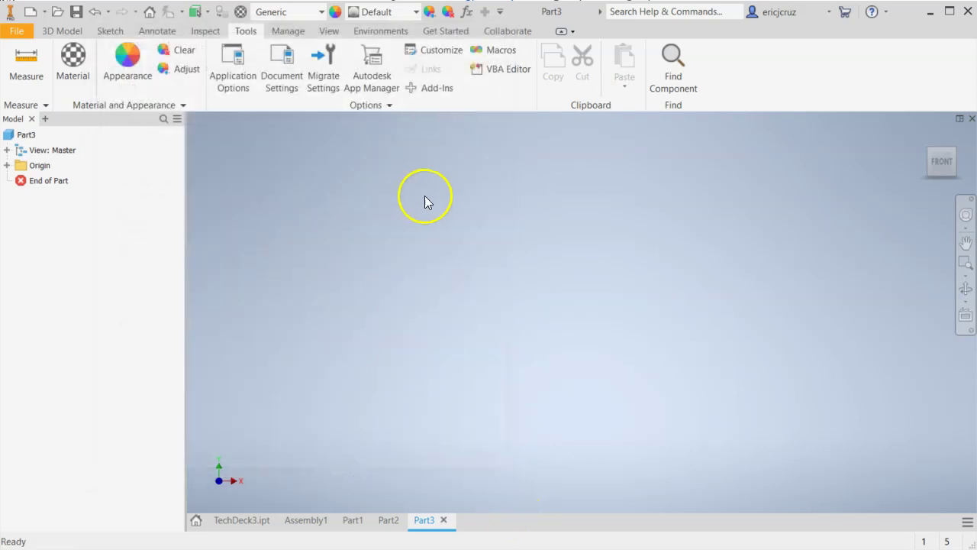
Start a 2D sketch on the horizontal XZ origin plane
{"action": "left_click", "coordinate": [62, 32]}
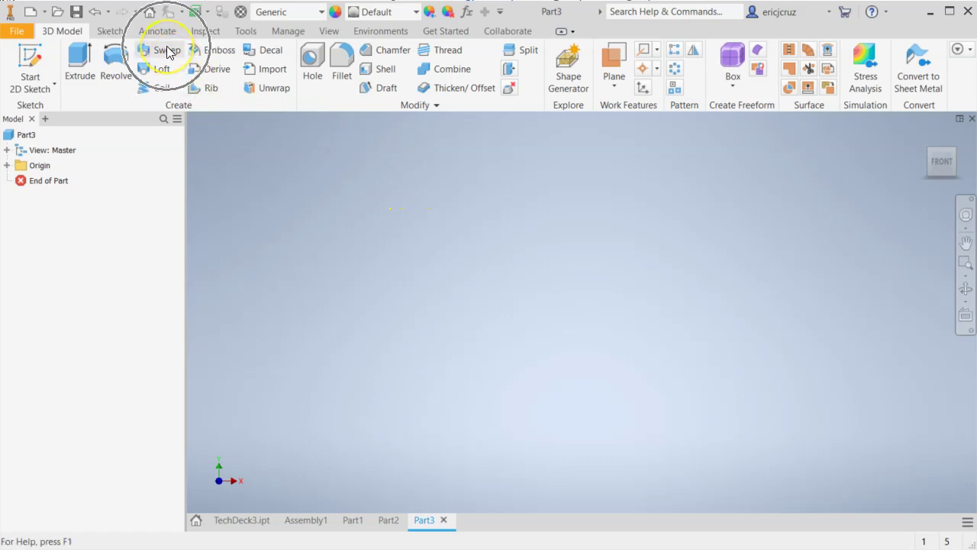
{"action": "left_click", "coordinate": [39, 60]}
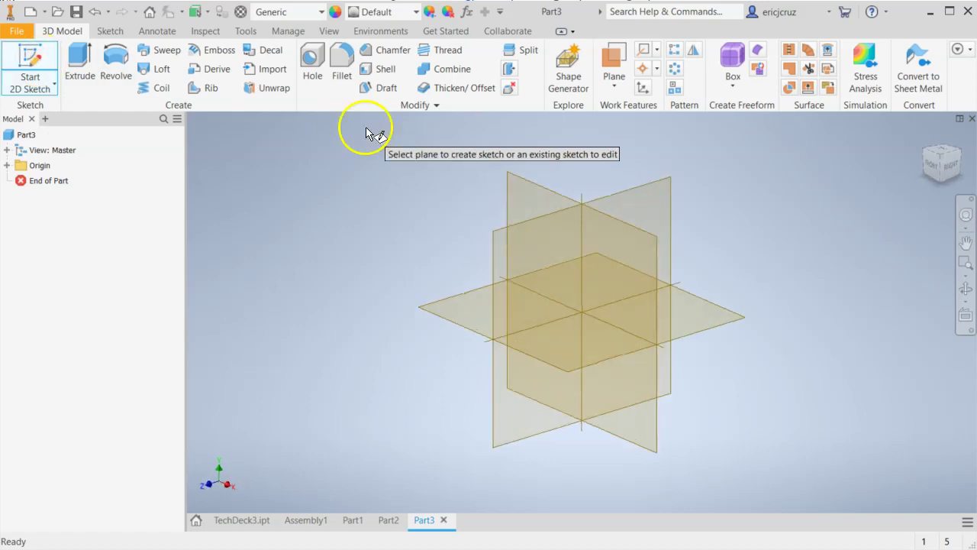
{"action": "left_click", "coordinate": [454, 313]}
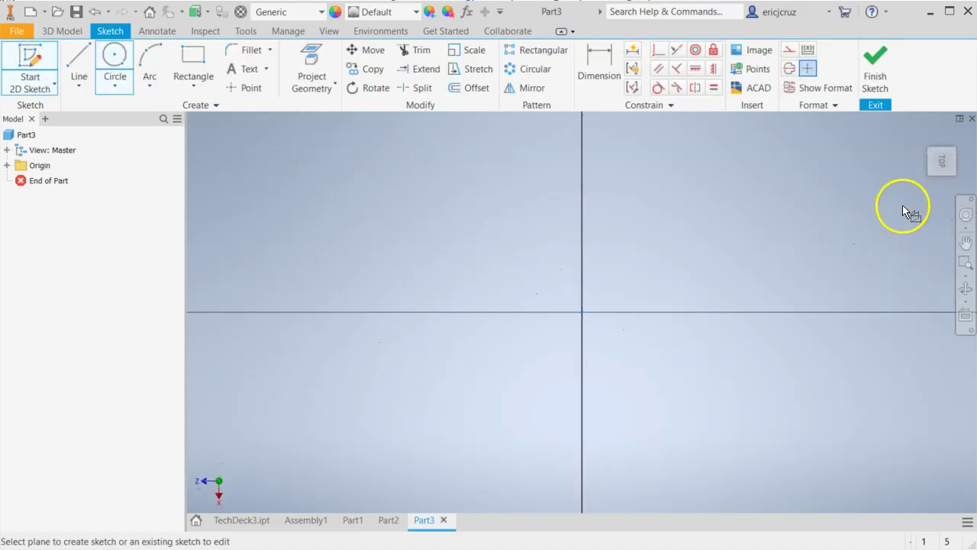
{"action": "left_click", "coordinate": [959, 136]}
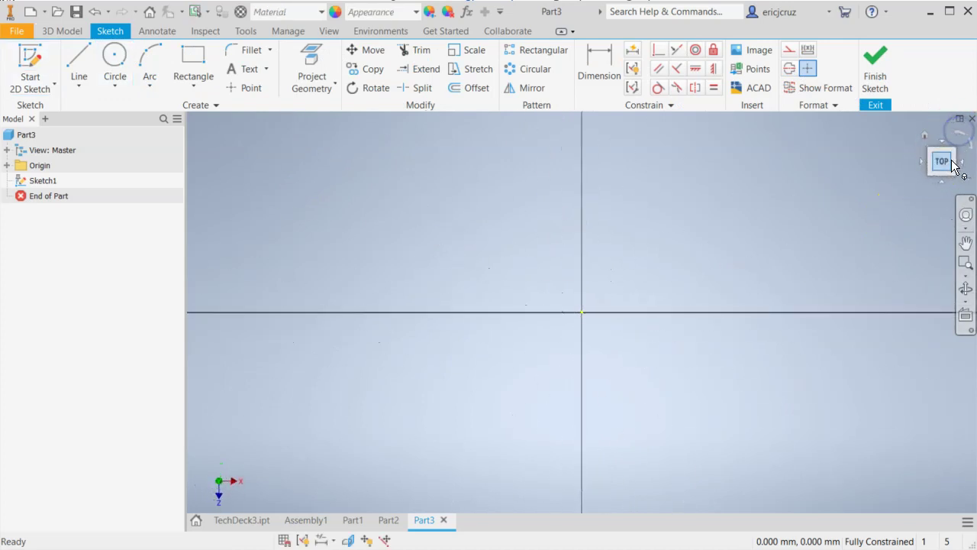
{"action": "left_click", "coordinate": [966, 243]}
{"action": "left_click_drag", "start_coordinate": [667, 277], "coordinate": [428, 305]}
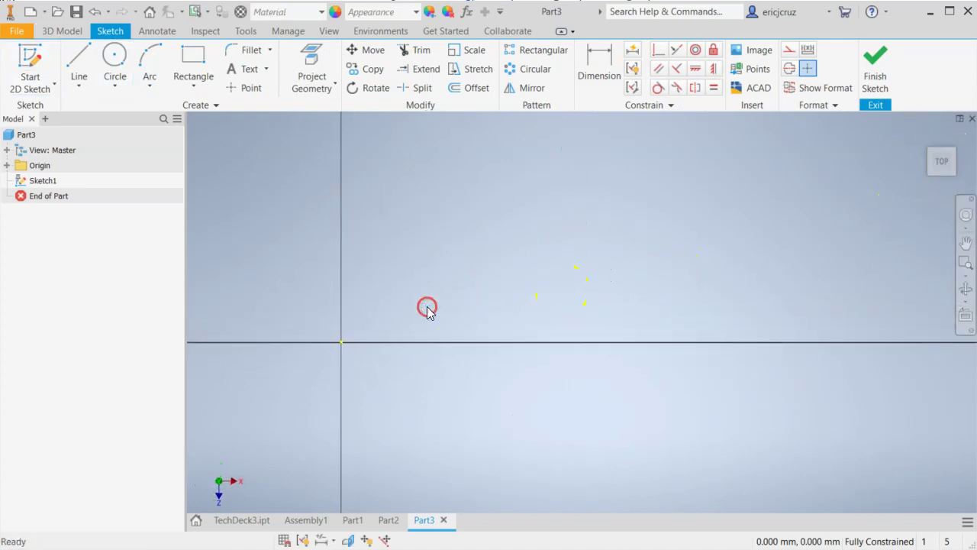
Draw a three-point arc from the origin bulging above the horizontal axis, plus a second arc from its end bulging below the axis
{"action": "left_click", "coordinate": [149, 58]}
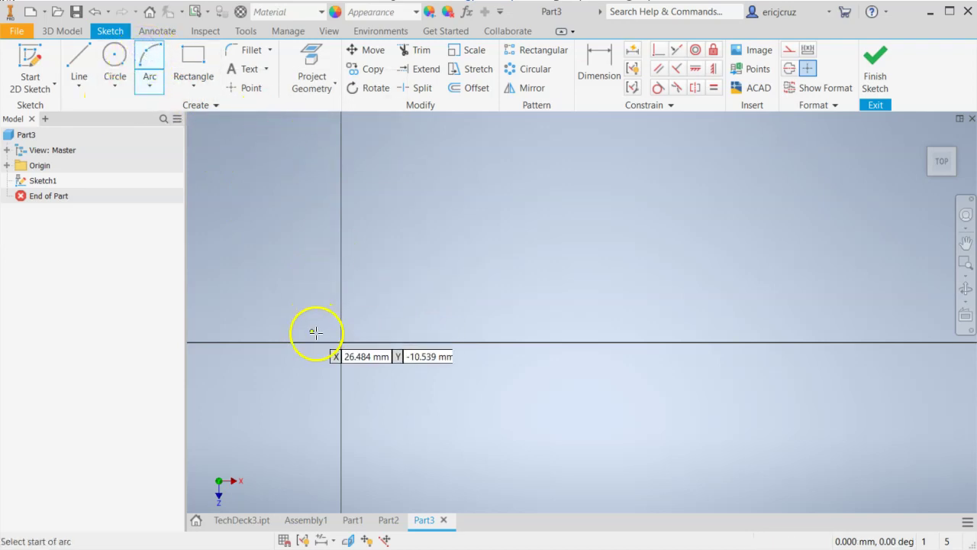
{"action": "left_click", "coordinate": [340, 342]}
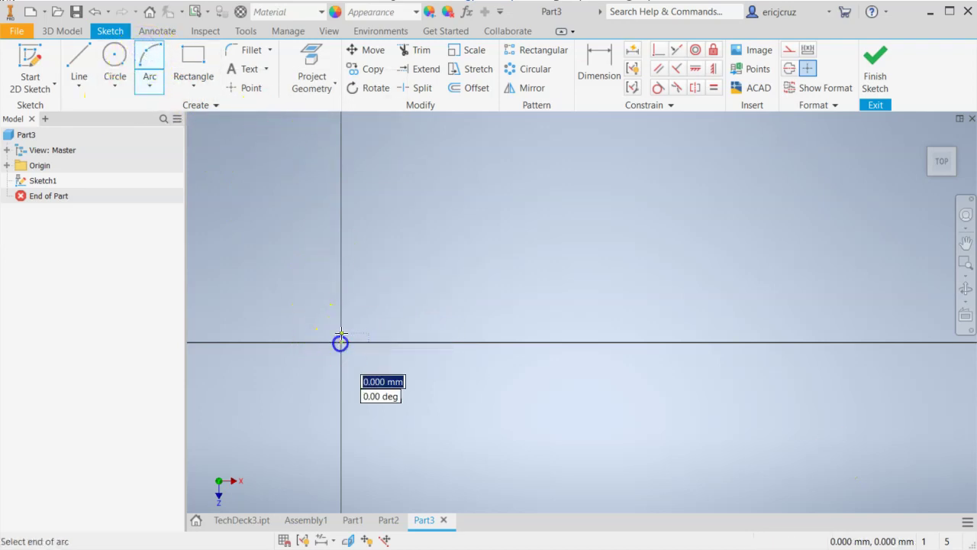
{"action": "left_click", "coordinate": [501, 342]}
{"action": "left_click", "coordinate": [478, 235]}
{"action": "left_click", "coordinate": [502, 341]}
{"action": "left_click", "coordinate": [697, 342]}
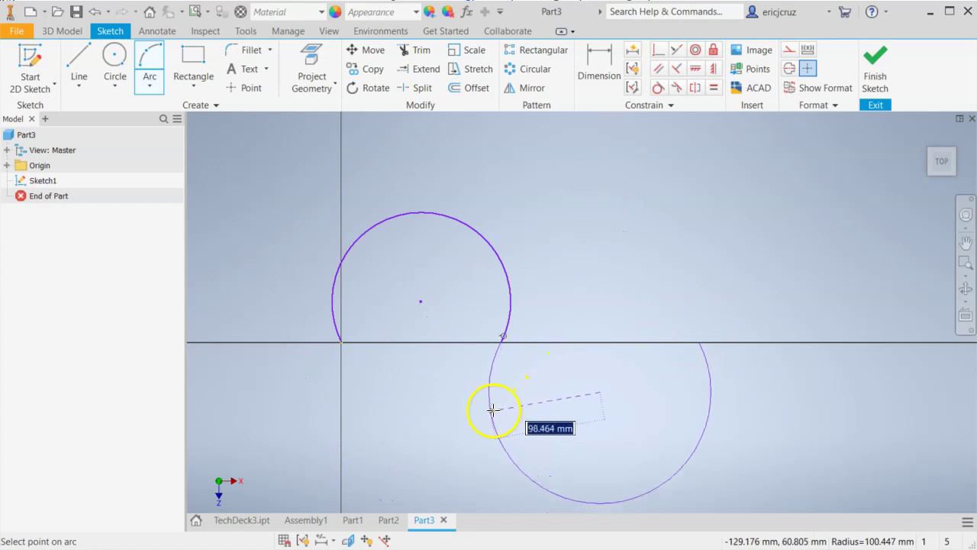
{"action": "left_click", "coordinate": [492, 412]}
Add a third three-point arc bulging upward from the second arc's free end, and finish the path sketch
{"action": "middle_click_drag", "start_coordinate": [631, 376], "coordinate": [598, 349]}
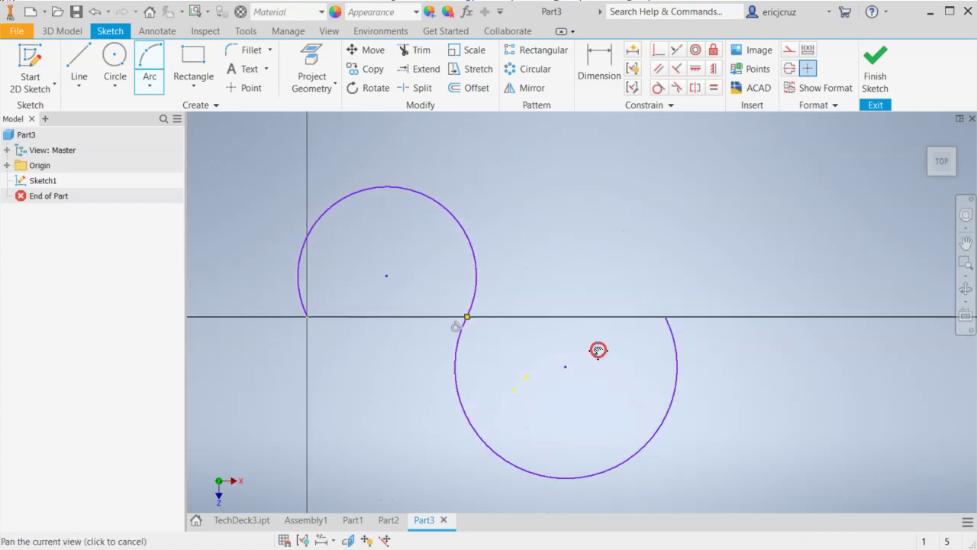
{"action": "left_click", "coordinate": [667, 318]}
{"action": "left_click", "coordinate": [829, 253]}
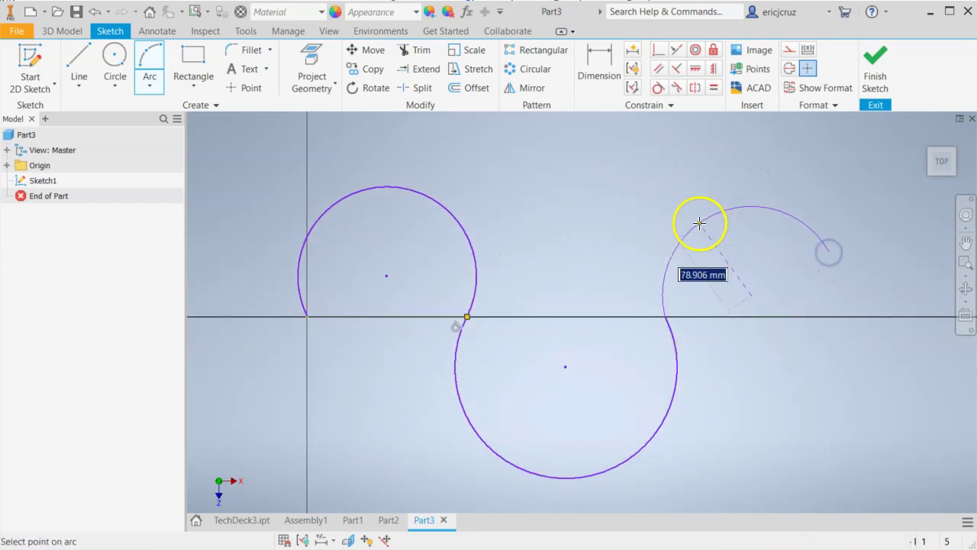
{"action": "left_click", "coordinate": [654, 231]}
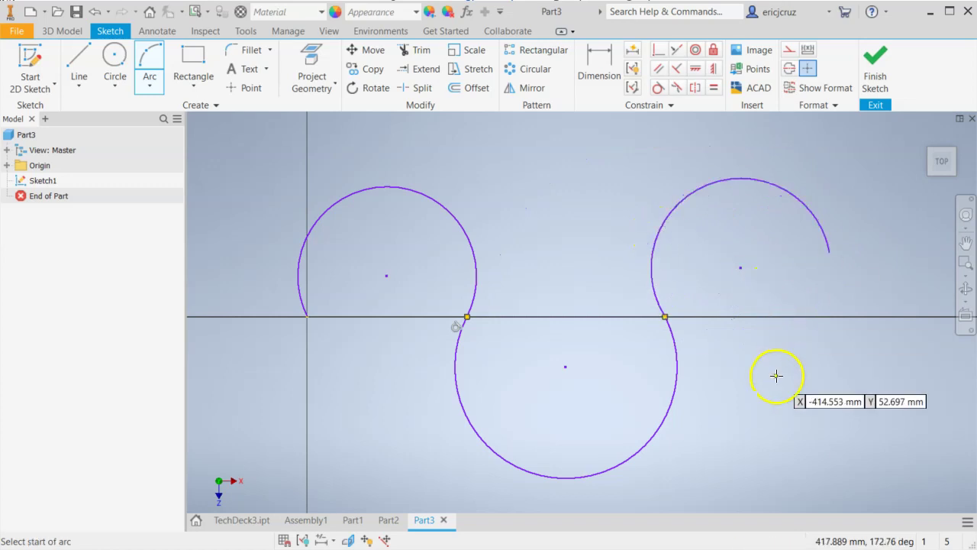
{"action": "left_click", "coordinate": [874, 75]}
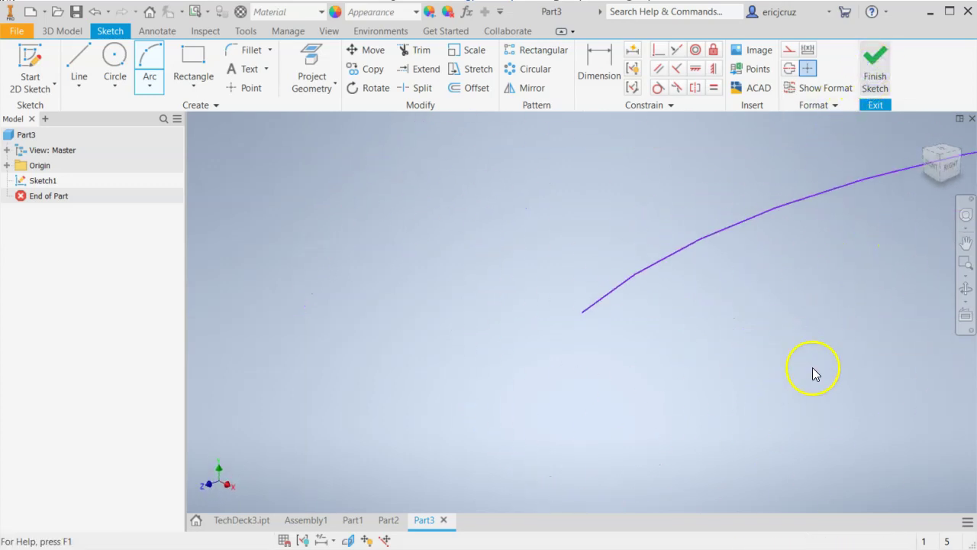
Create a work plane perpendicular to the curved path at the first arc's start point
{"action": "left_click", "coordinate": [933, 136]}
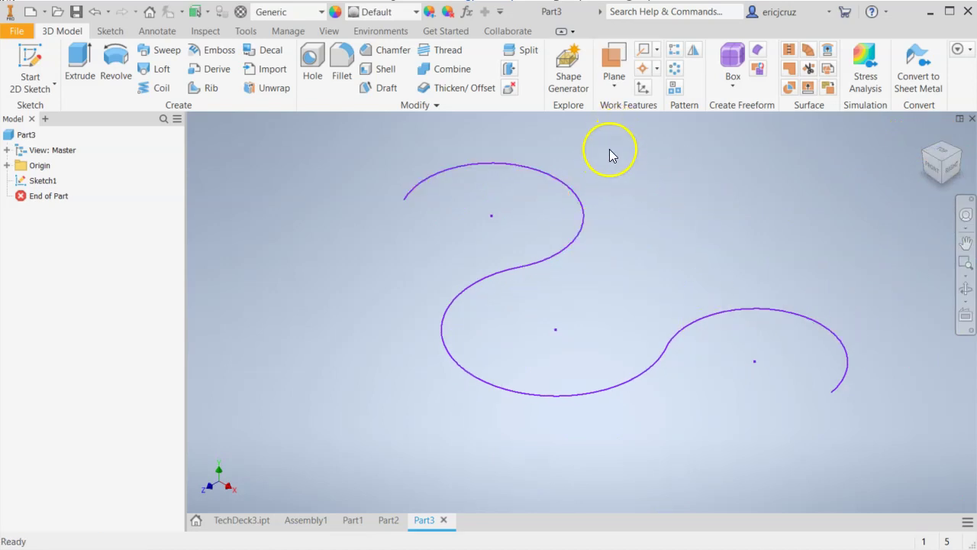
{"action": "left_click", "coordinate": [612, 58]}
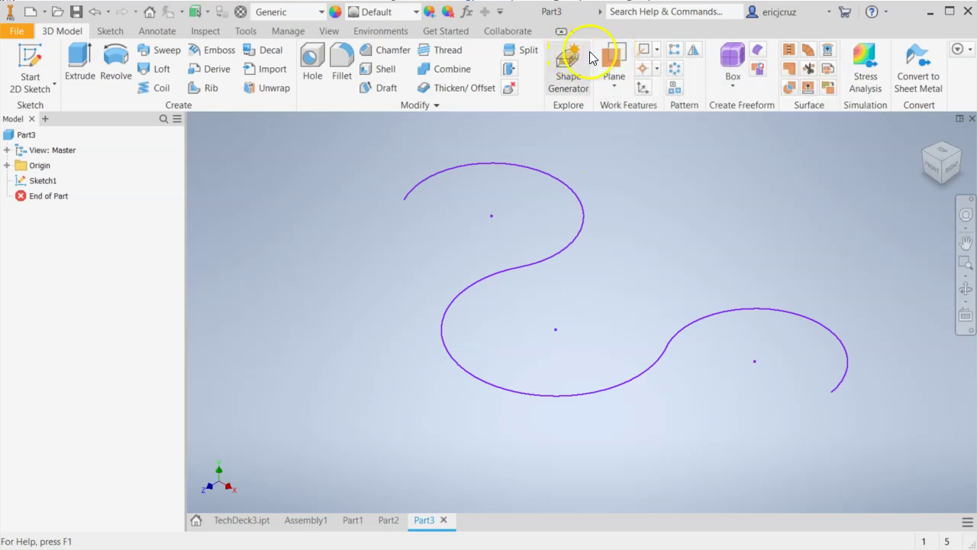
{"action": "scroll", "coordinate": [403, 205], "scroll_direction": "up", "scroll_amount": 3}
{"action": "left_click", "coordinate": [416, 189]}
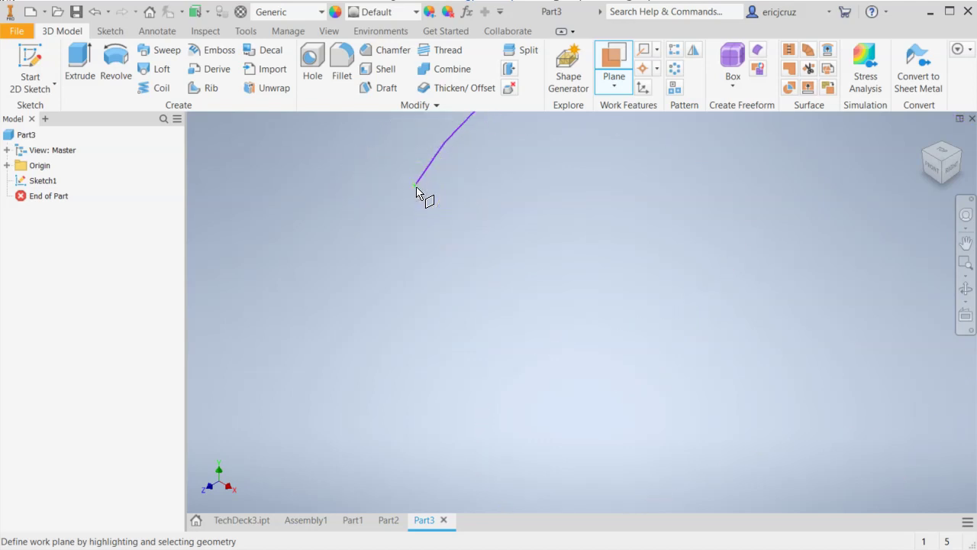
{"action": "scroll", "coordinate": [530, 243], "scroll_direction": "down", "scroll_amount": 4}
{"action": "left_click", "coordinate": [492, 221]}
{"action": "left_click", "coordinate": [489, 218]}
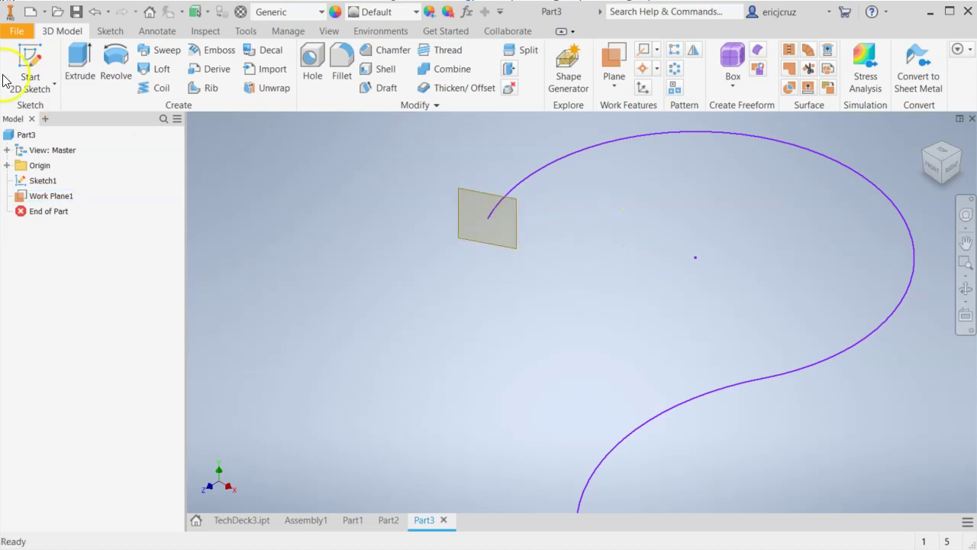
Sketch a circle on the new work plane, centred on the path's start point and nearly filling the plane, then finish the sketch
{"action": "left_click", "coordinate": [34, 61]}
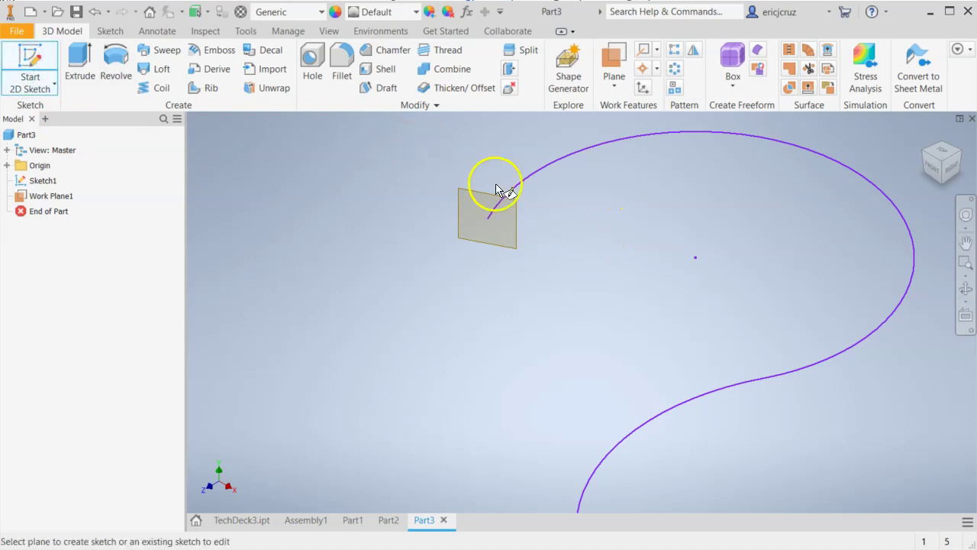
{"action": "left_click", "coordinate": [483, 204]}
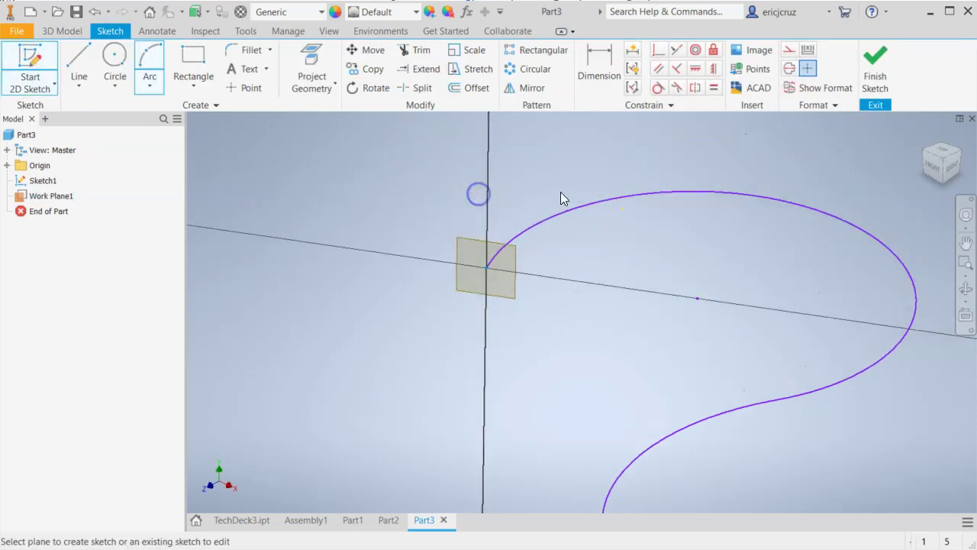
{"action": "scroll", "coordinate": [606, 309], "scroll_direction": "down", "scroll_amount": 3}
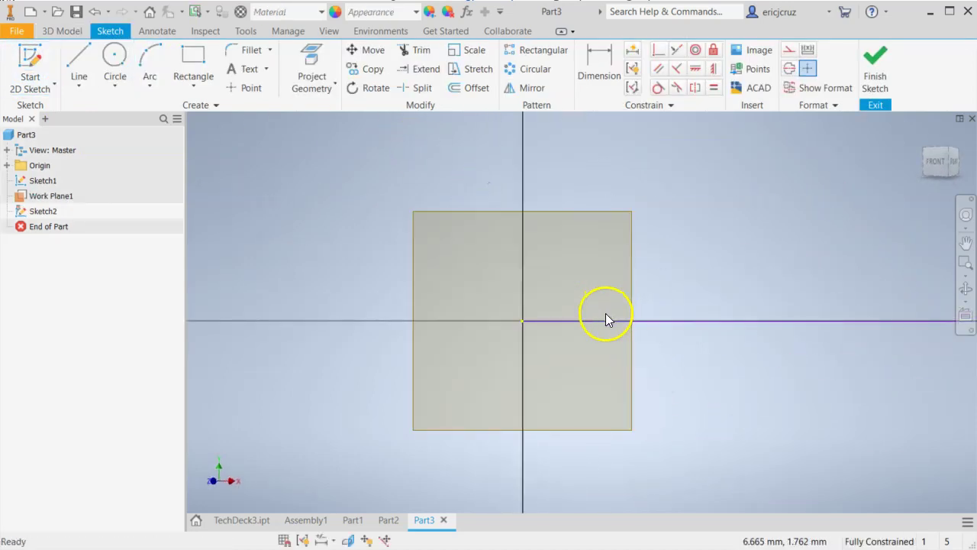
{"action": "left_click", "coordinate": [120, 56]}
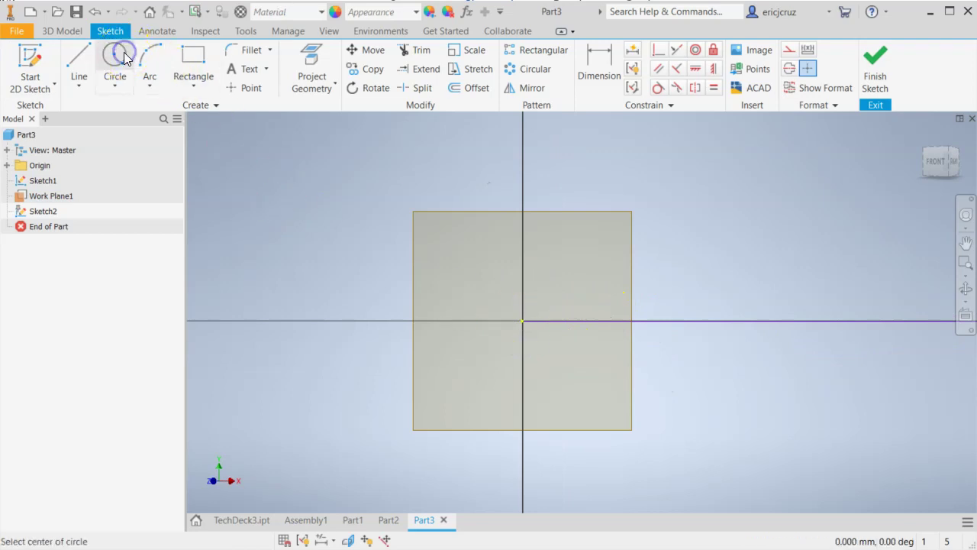
{"action": "left_click", "coordinate": [521, 320]}
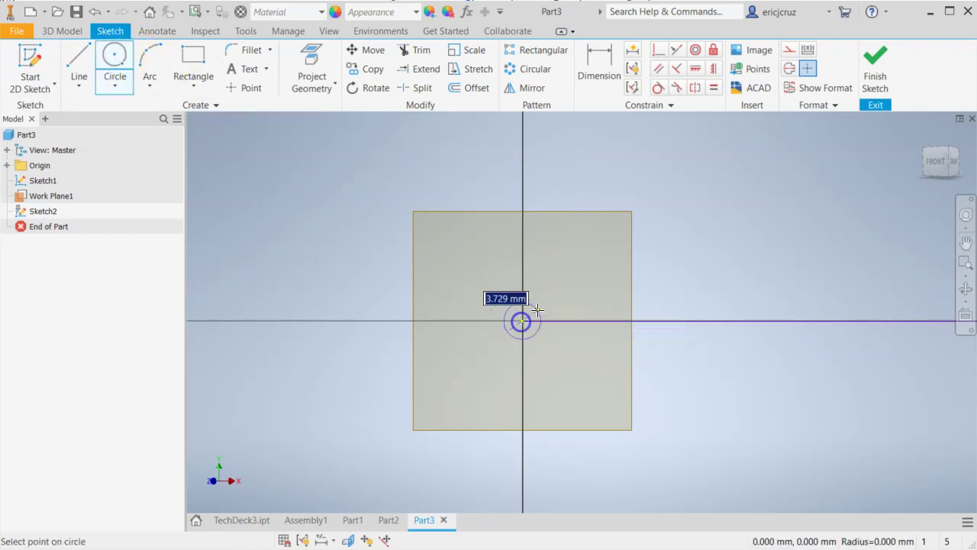
{"action": "left_click", "coordinate": [595, 260]}
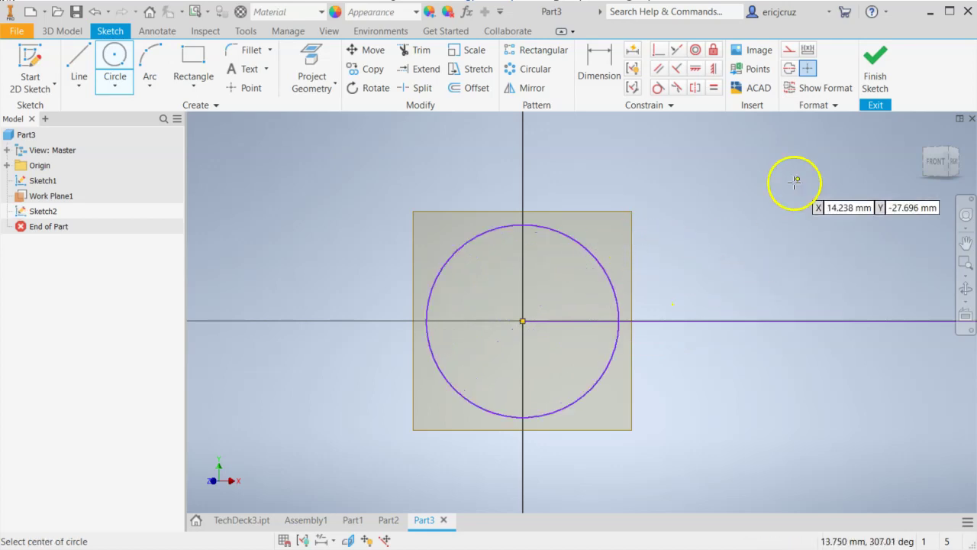
{"action": "left_click", "coordinate": [871, 77]}
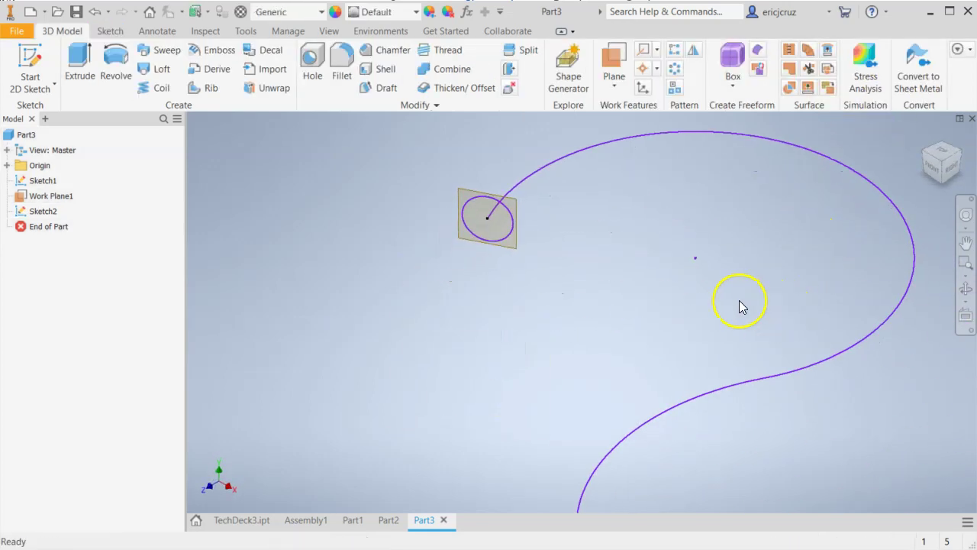
Start a Sweep using the circle as the profile and the three connected arcs as the path
{"action": "middle_click_drag", "start_coordinate": [738, 305], "coordinate": [456, 256]}
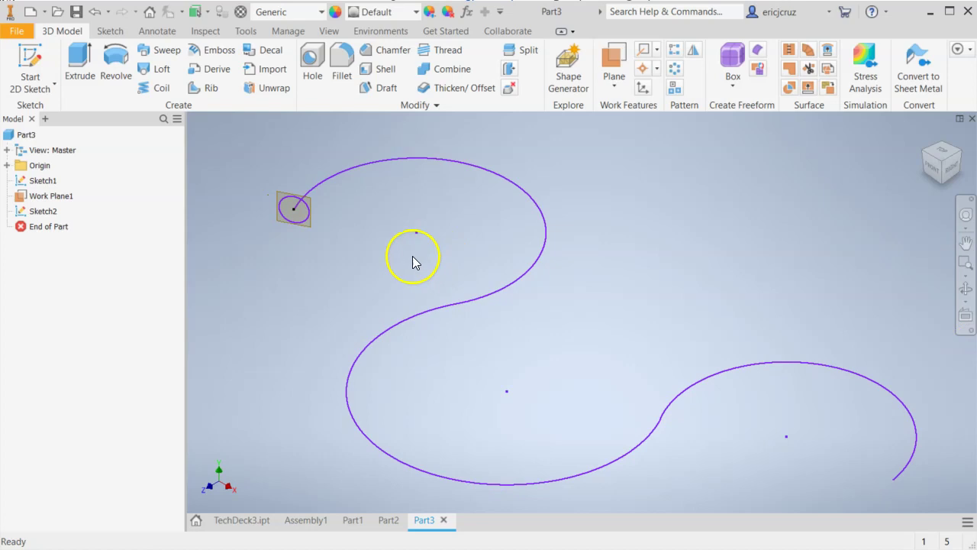
{"action": "left_click", "coordinate": [298, 219]}
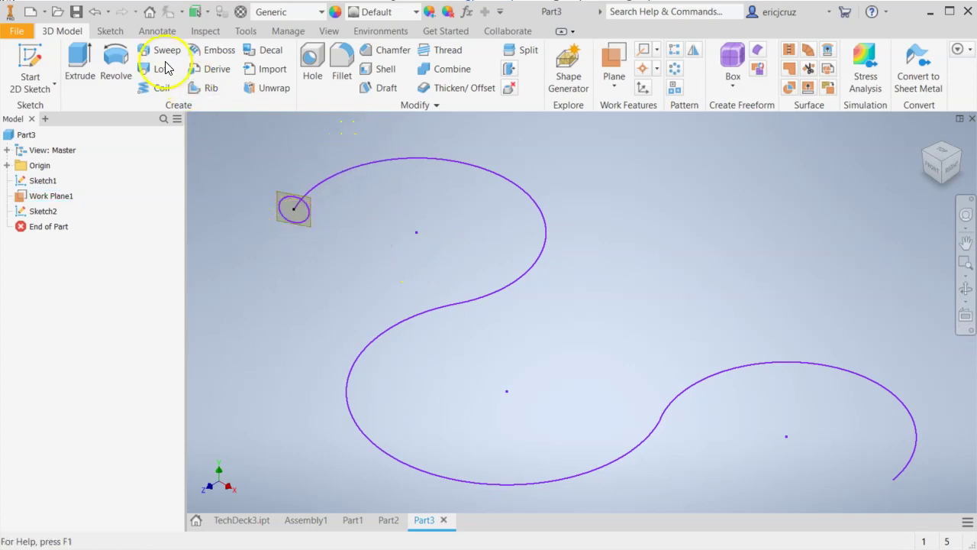
{"action": "left_click", "coordinate": [161, 51]}
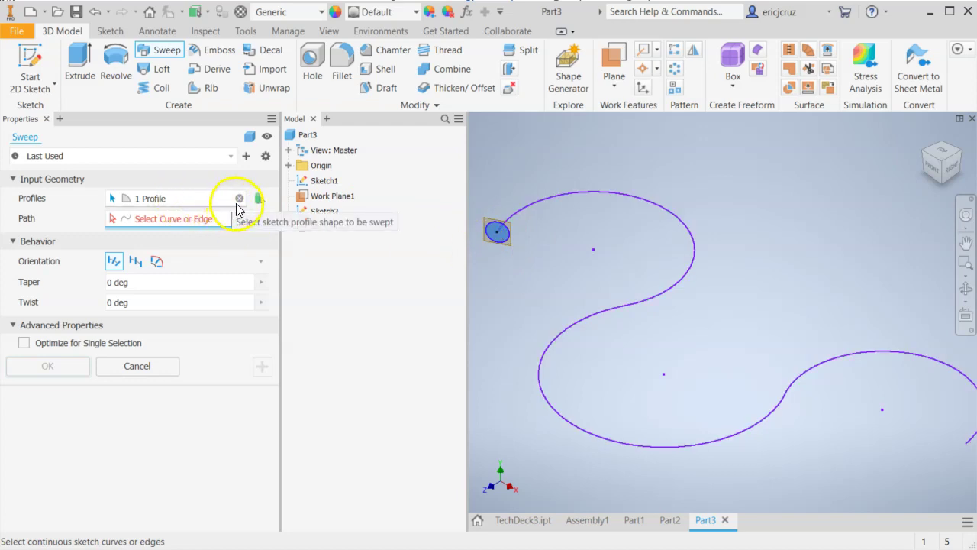
{"action": "left_click", "coordinate": [239, 199]}
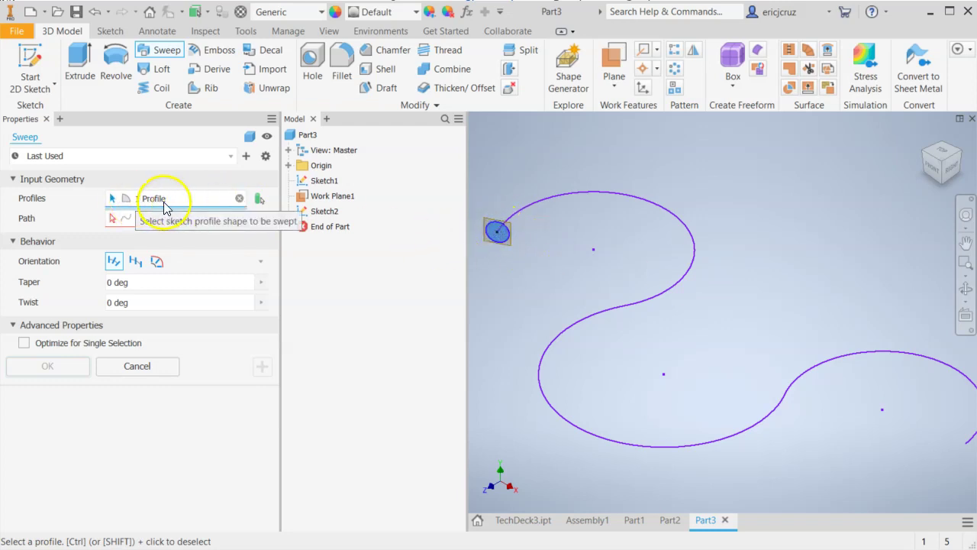
{"action": "key", "text": "ctrl"}
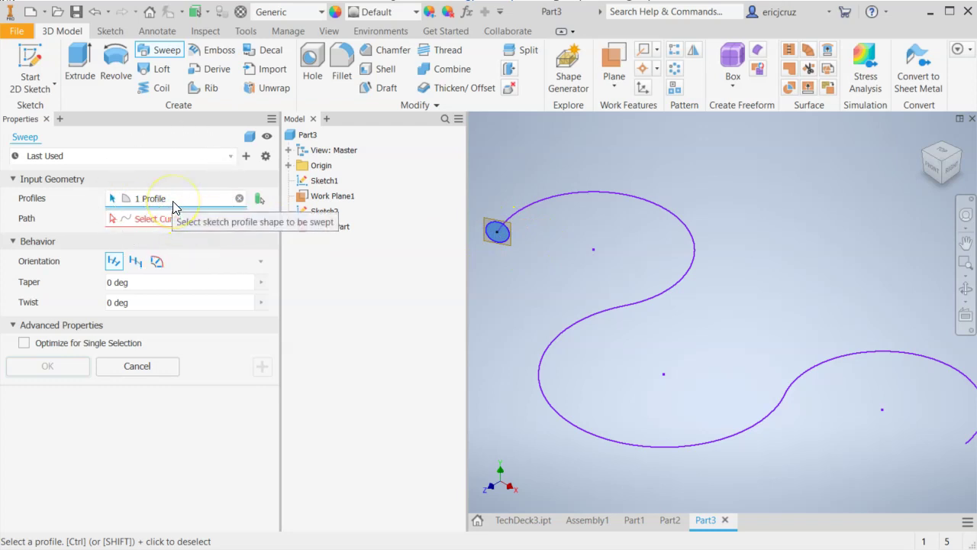
{"action": "key", "text": "ctrl"}
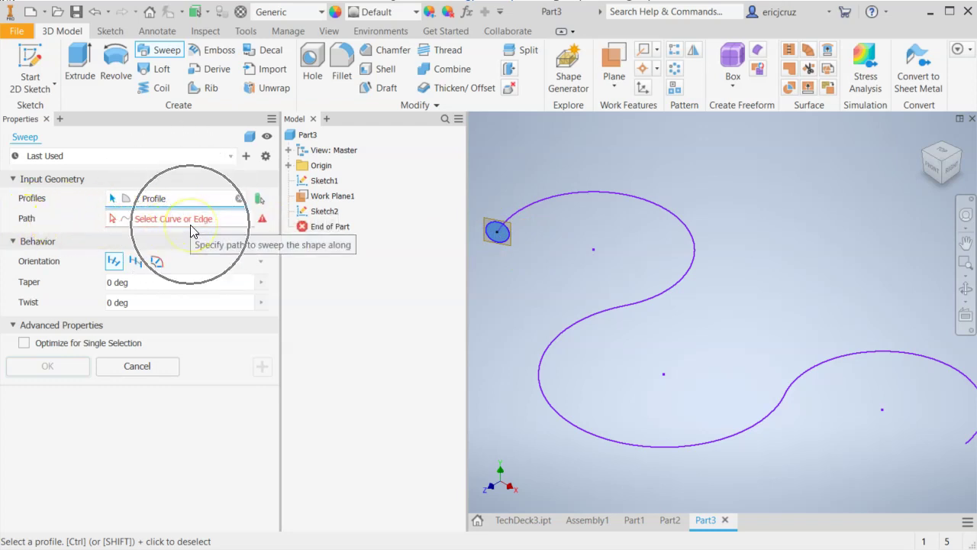
{"action": "left_click", "coordinate": [216, 220]}
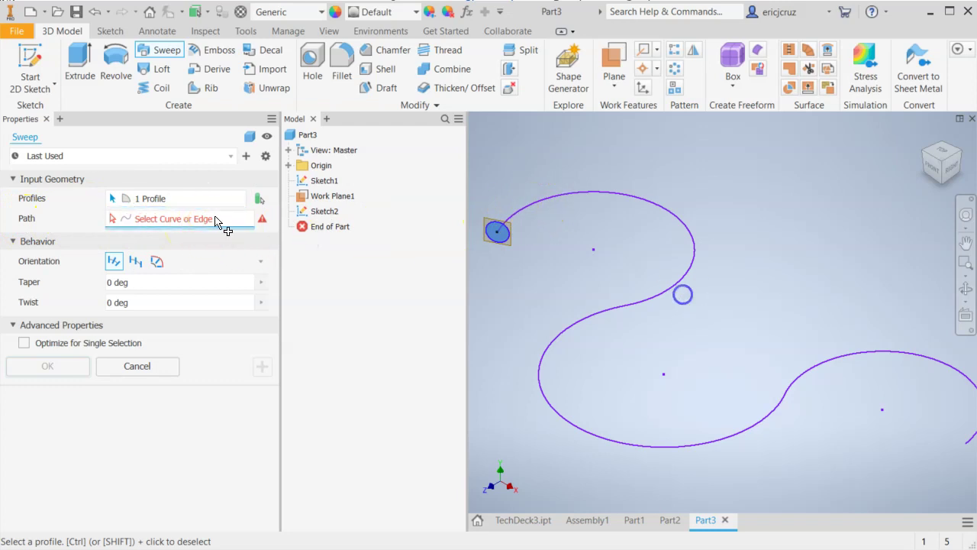
{"action": "left_click", "coordinate": [578, 193]}
{"action": "middle_click_drag", "start_coordinate": [713, 302], "coordinate": [701, 279]}
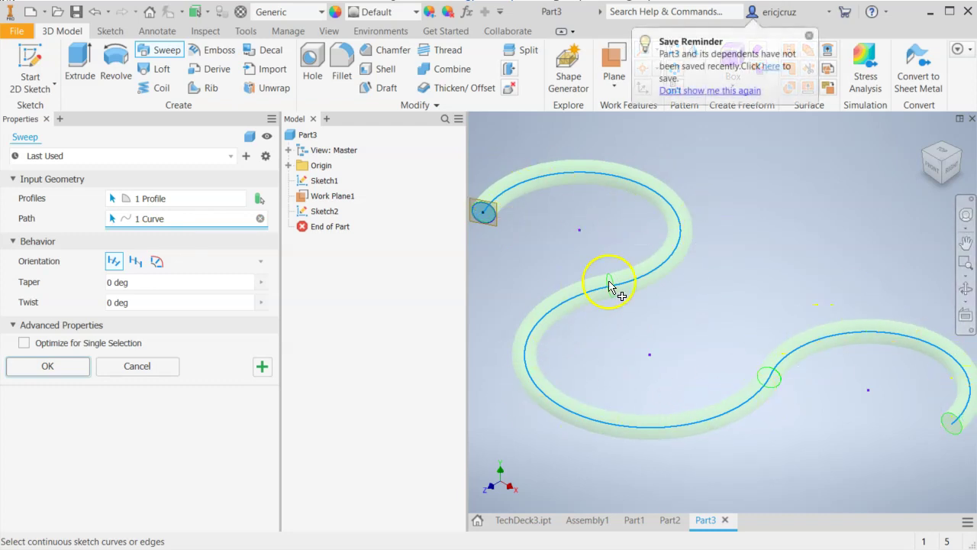
Try the Fixed and Guide orientations for the sweep, and return it to Follow Path
{"action": "left_click", "coordinate": [156, 262]}
{"action": "left_click", "coordinate": [135, 261]}
{"action": "left_click", "coordinate": [113, 261]}
{"action": "left_click", "coordinate": [156, 261]}
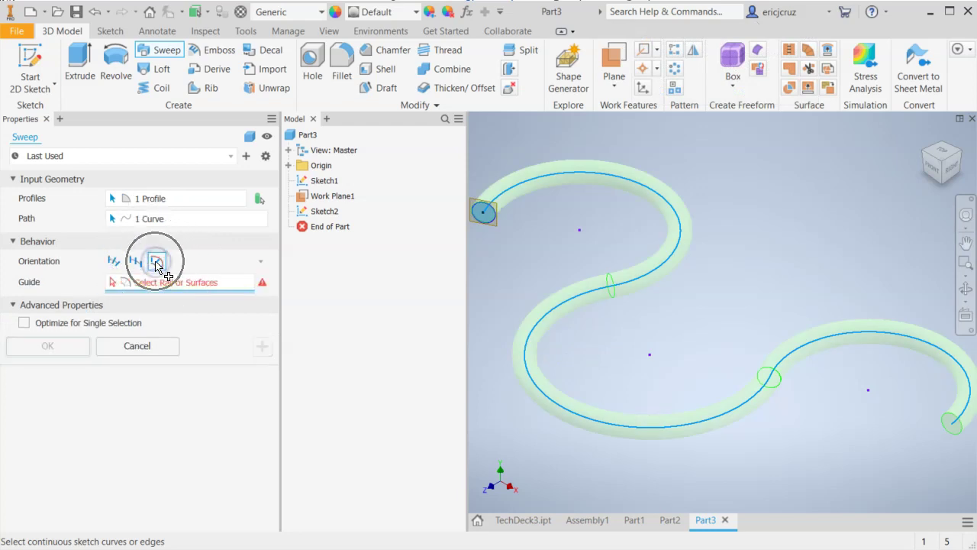
{"action": "left_click", "coordinate": [208, 284]}
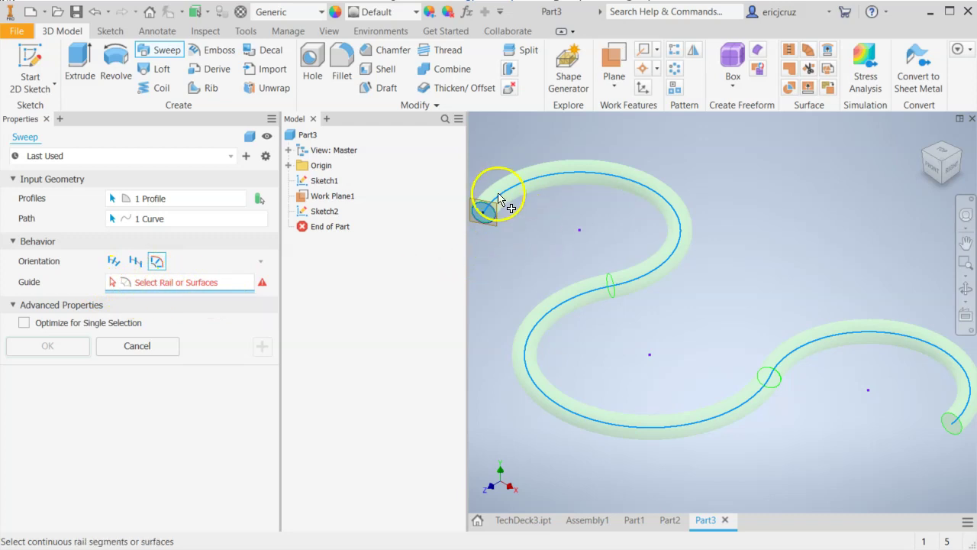
{"action": "left_click", "coordinate": [117, 262]}
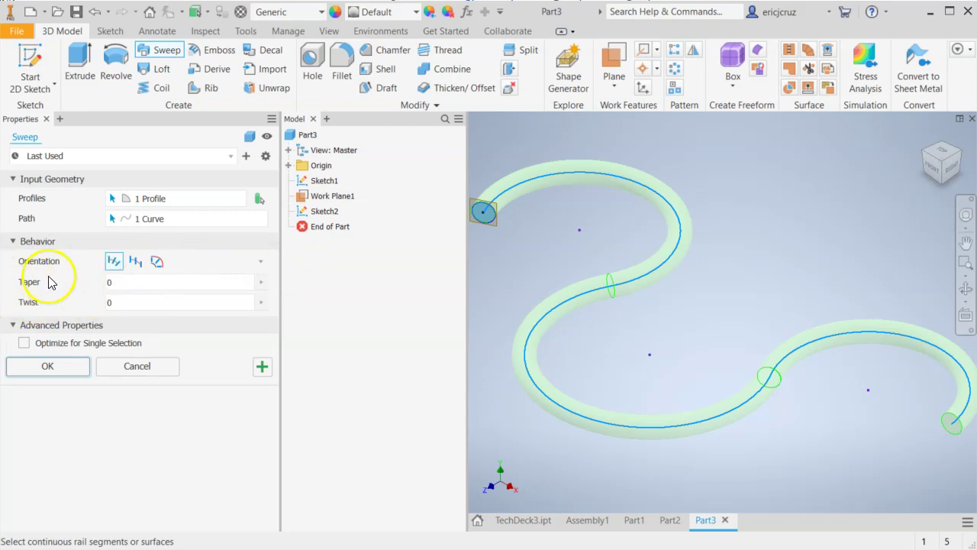
Try a sweep taper of 1 degree and then 10 degrees
{"action": "left_click", "coordinate": [129, 287]}
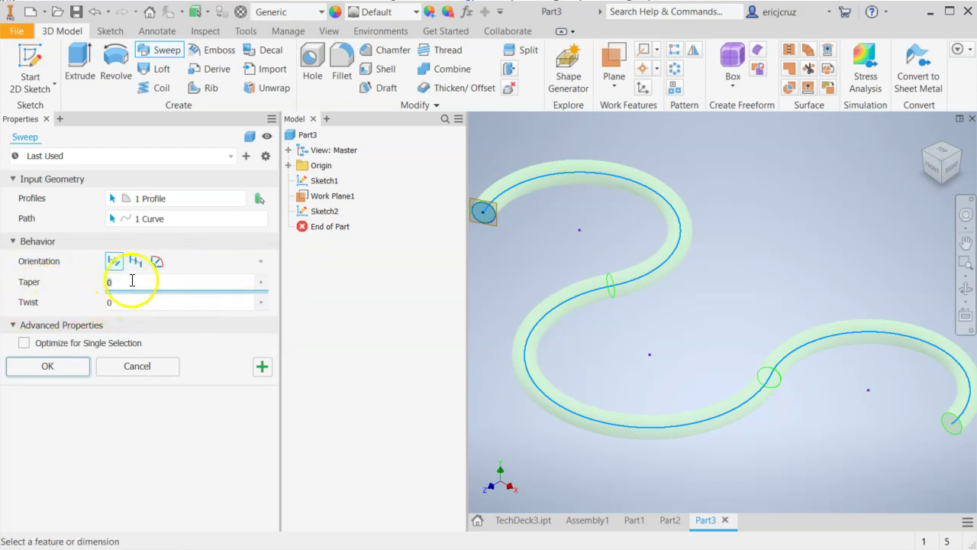
{"action": "type", "text": "1"}
{"action": "left_click", "coordinate": [135, 303]}
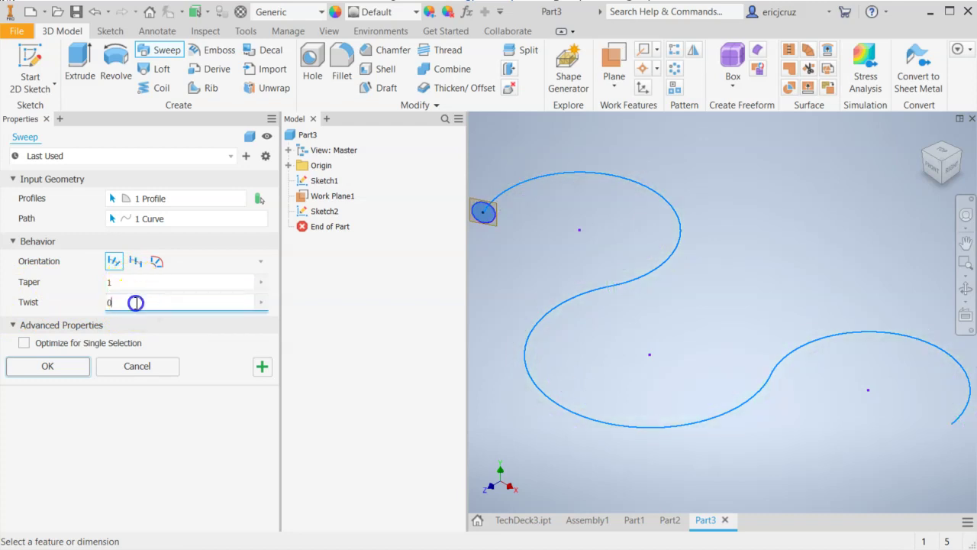
{"action": "left_click", "coordinate": [139, 282]}
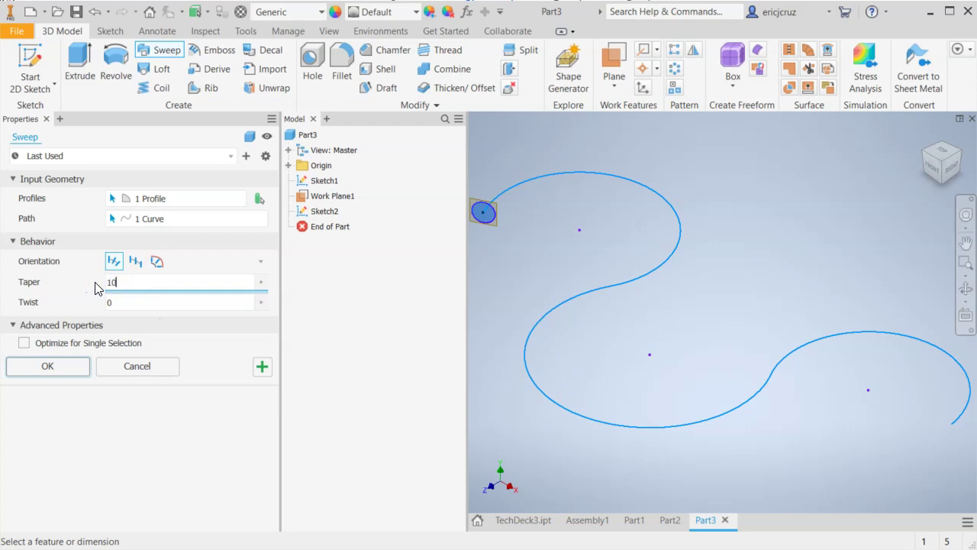
Set the sweep's taper to 0, keep the twist at 0, and create the tube
{"action": "left_click_drag", "start_coordinate": [138, 282], "coordinate": [26, 279]}
{"action": "type", "text": "0"}
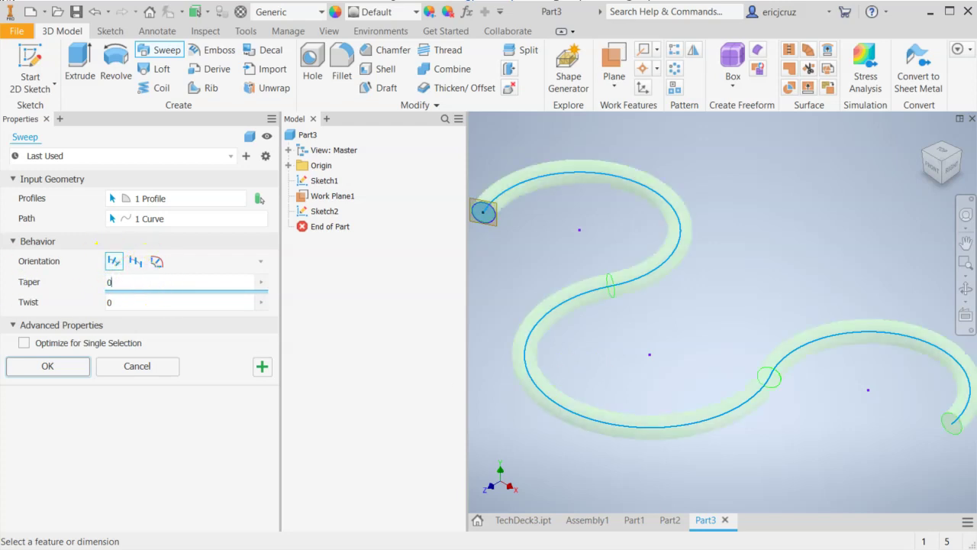
{"action": "left_click", "coordinate": [158, 303]}
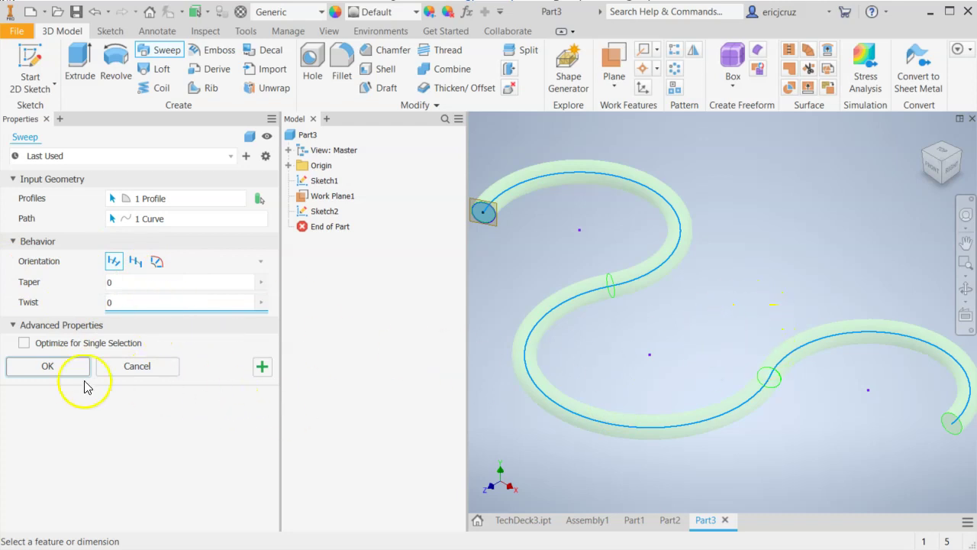
{"action": "left_click", "coordinate": [61, 365]}
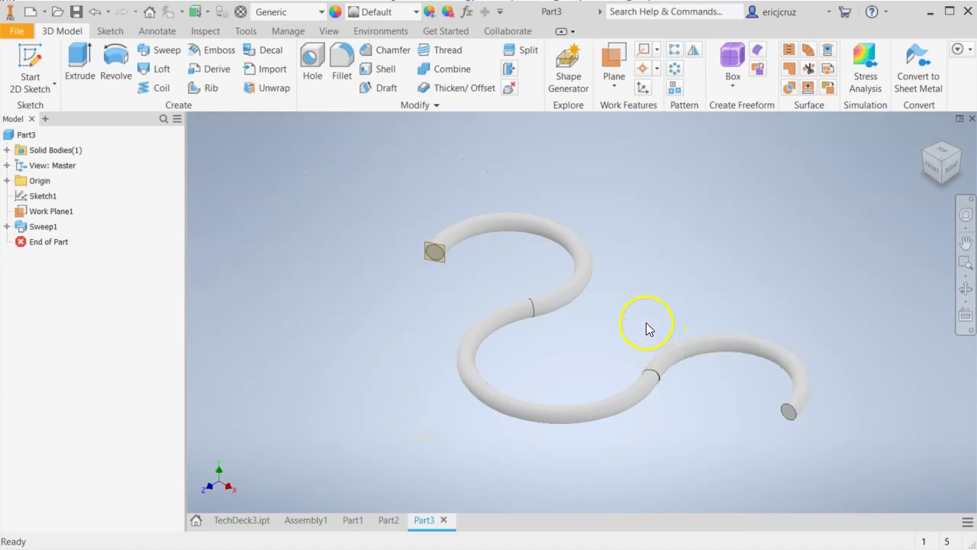
Inspect the swept tube, compare it with the swept handle in Part2, and return to Part3
{"action": "mouse_move", "coordinate": [623, 250]}
{"action": "middle_mouse_down", "text": "shift"}
{"action": "mouse_move", "coordinate": [585, 342]}
{"action": "mouse_move", "coordinate": [580, 303]}
{"action": "mouse_move", "coordinate": [599, 226]}
{"action": "mouse_move", "coordinate": [607, 240]}
{"action": "middle_mouse_up", "text": "shift"}
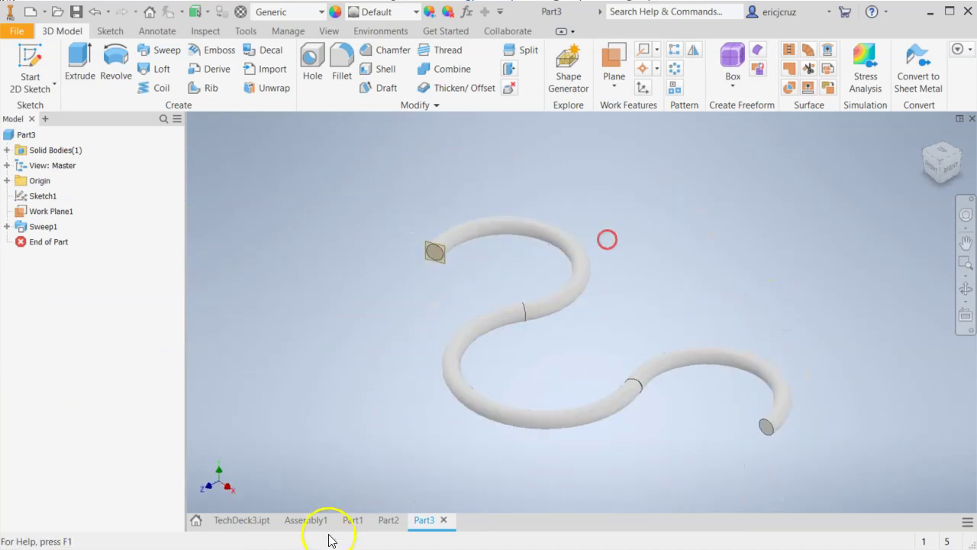
{"action": "left_click", "coordinate": [395, 524]}
{"action": "middle_click_drag", "start_coordinate": [652, 339], "coordinate": [674, 400], "text": "shift"}
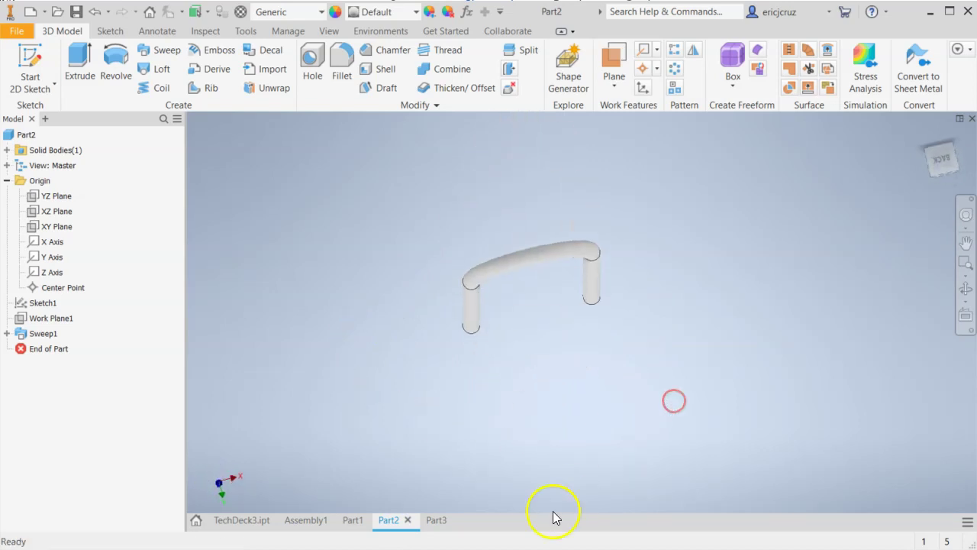
{"action": "left_click", "coordinate": [432, 522]}
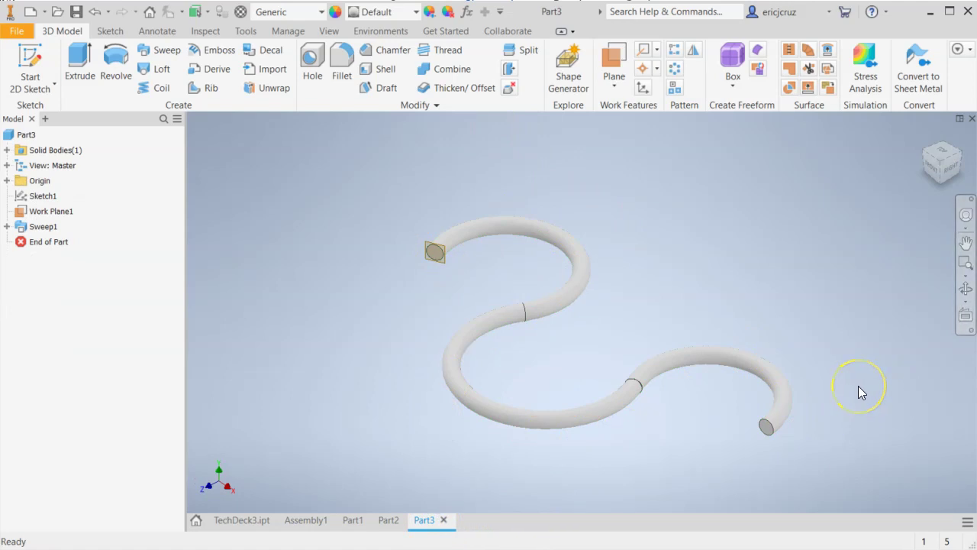
{"action": "middle_click_drag", "start_coordinate": [858, 392], "coordinate": [811, 346]}
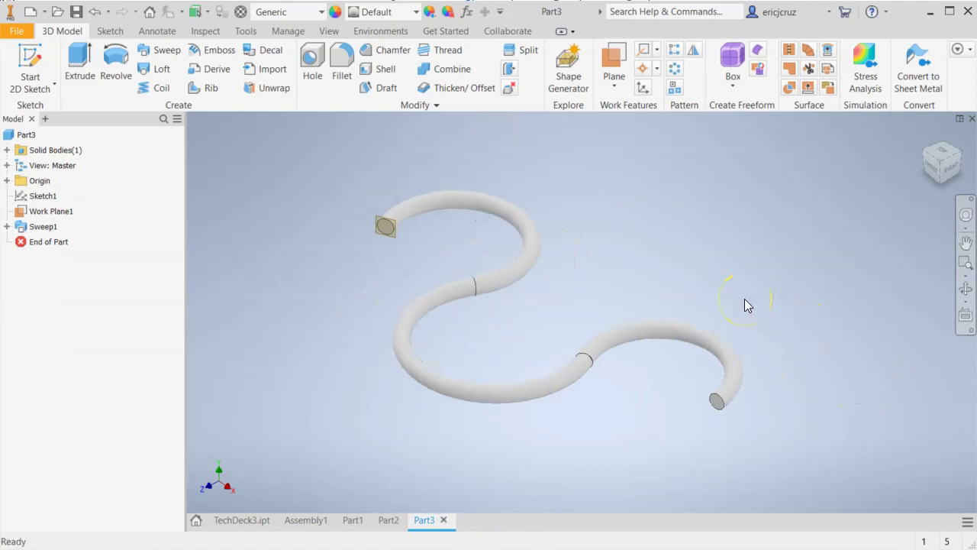
Start exporting the tube part as an image file
{"action": "left_click", "coordinate": [19, 30]}
{"action": "mouse_move", "coordinate": [42, 221]}
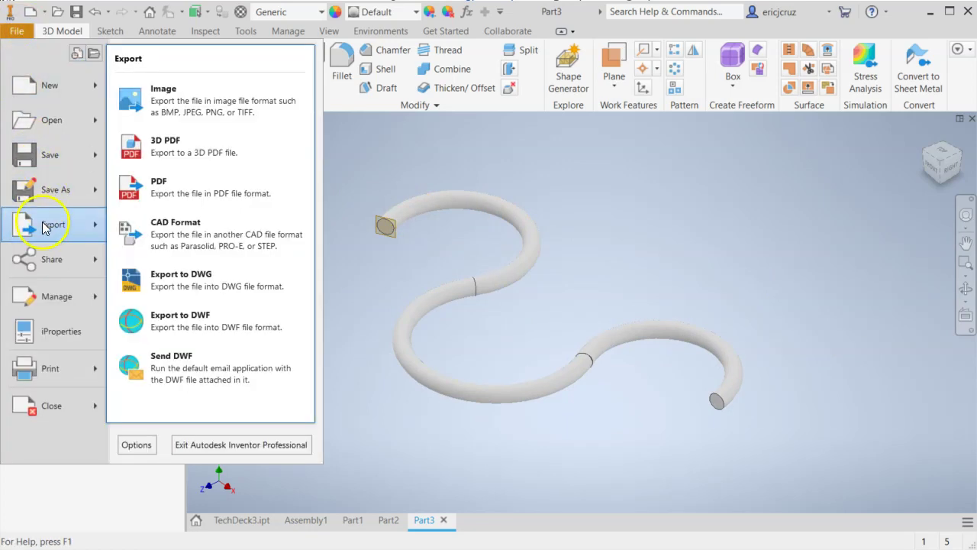
{"action": "mouse_move", "coordinate": [46, 191]}
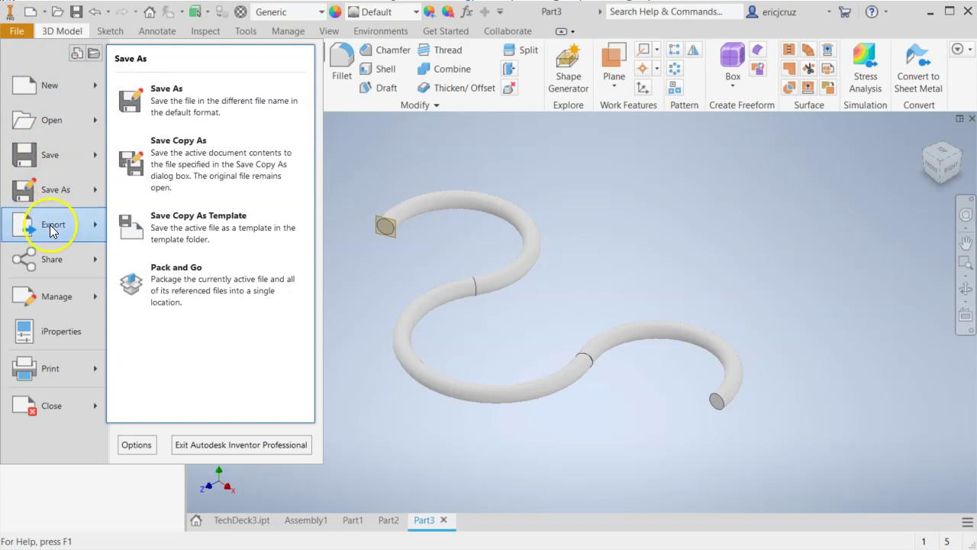
{"action": "mouse_move", "coordinate": [50, 225]}
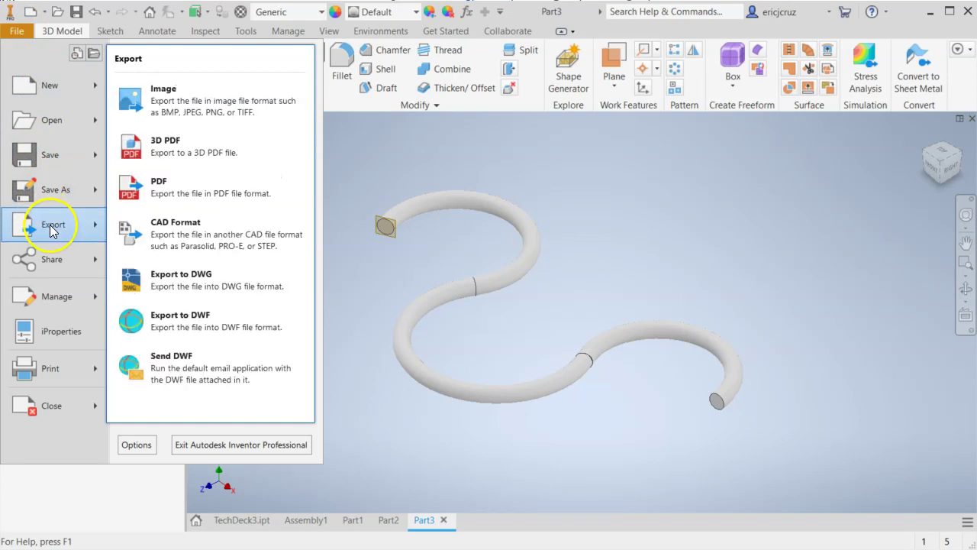
{"action": "left_click", "coordinate": [216, 107]}
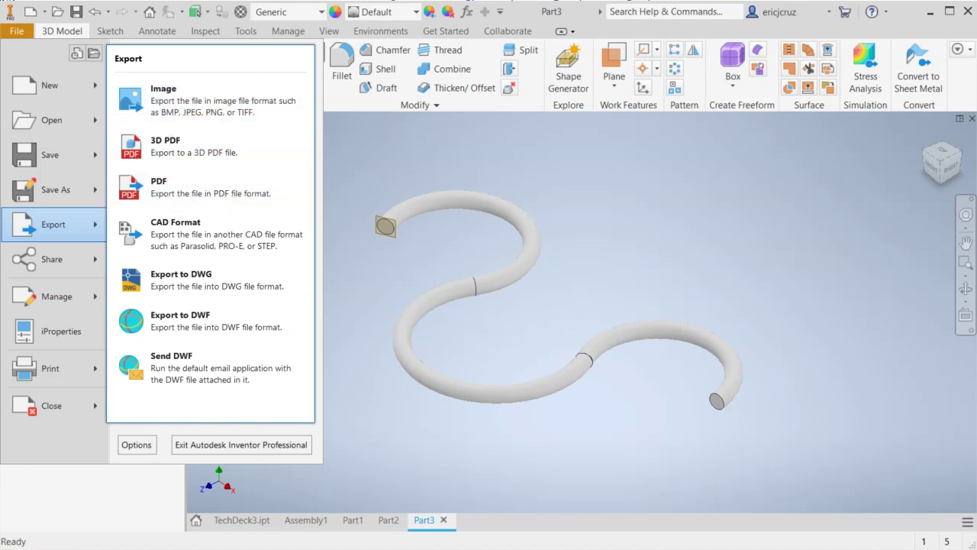